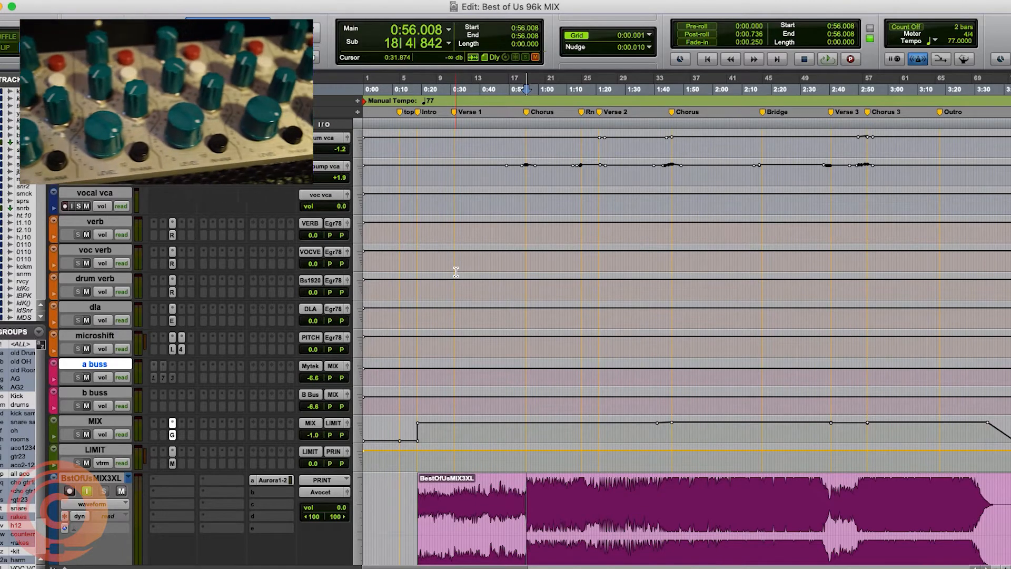
Step: Examine the output assignment and volume of the kick buss among the drum tracks
double_click(94, 365)
key("Return")
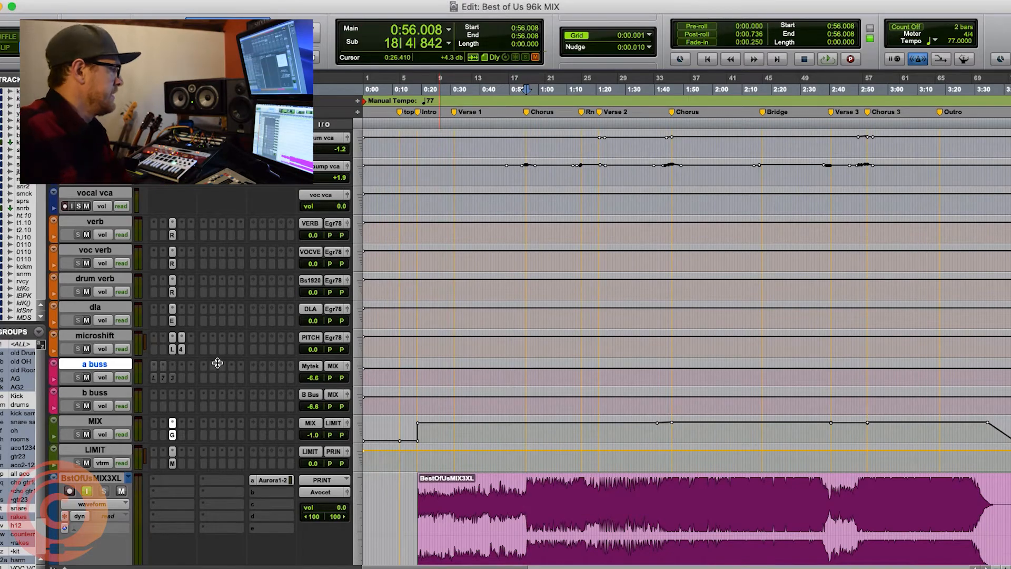
scroll(253, 342, "up", 5)
scroll(270, 345, "up", 10)
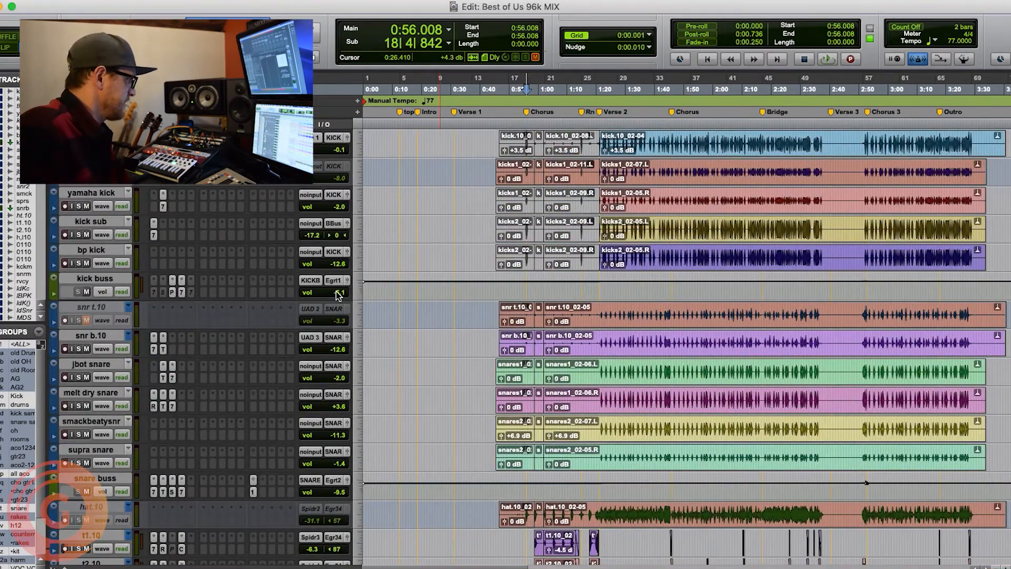
left_click(335, 283)
left_click(329, 286)
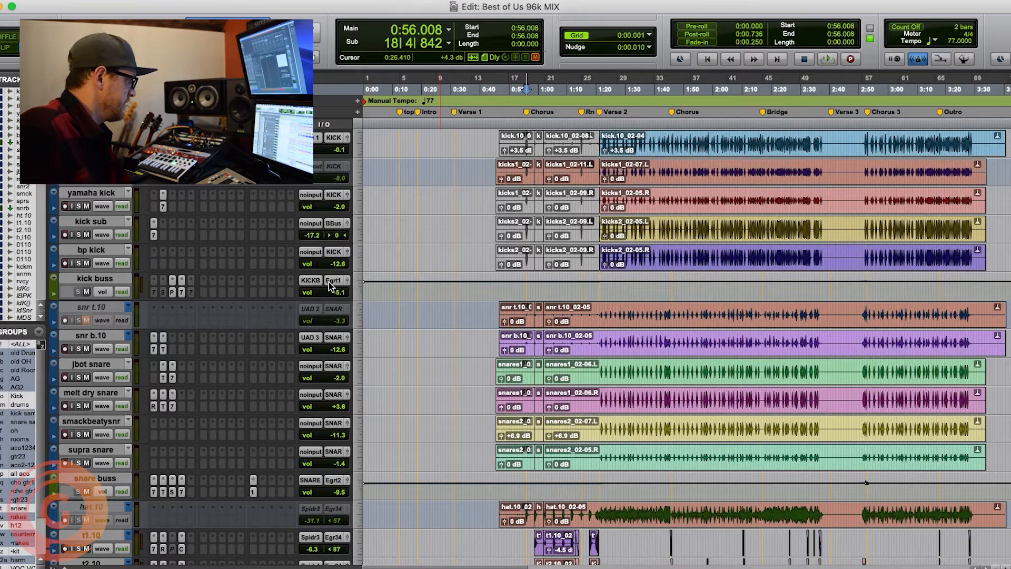
Step: Examine the output assignments of the snare, percussion, guitar, synth and vocal tracks, continuing down to the a buss, b buss and MIX tracks
scroll(337, 290, "down", 4)
scroll(337, 357, "down", 9)
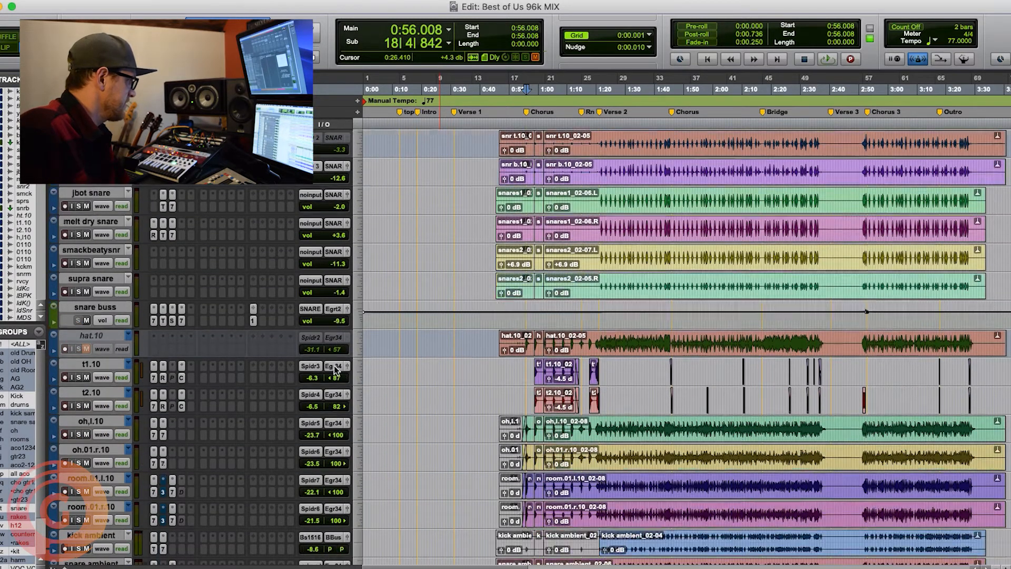
scroll(348, 357, "down", 15)
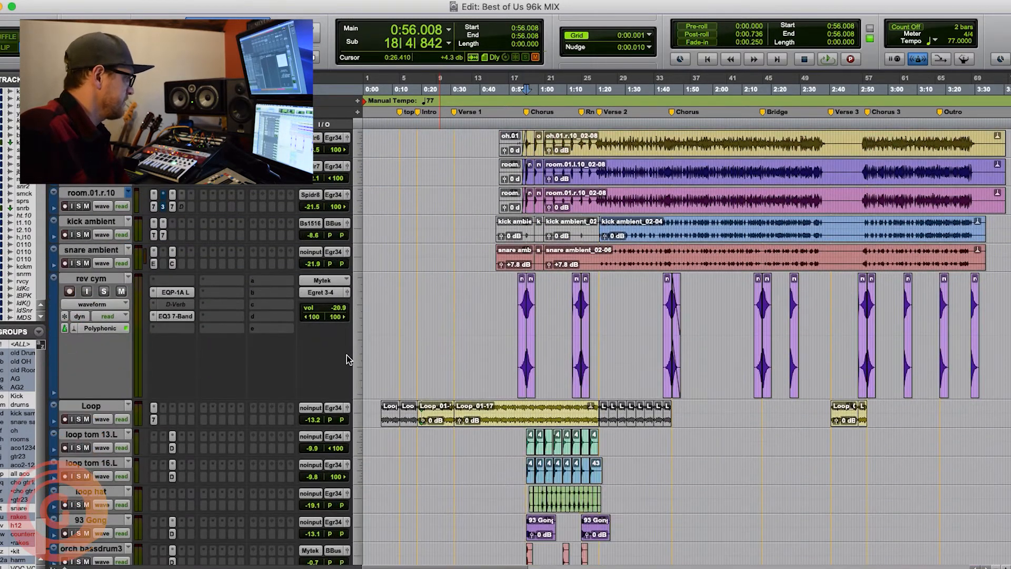
scroll(349, 351, "down", 6)
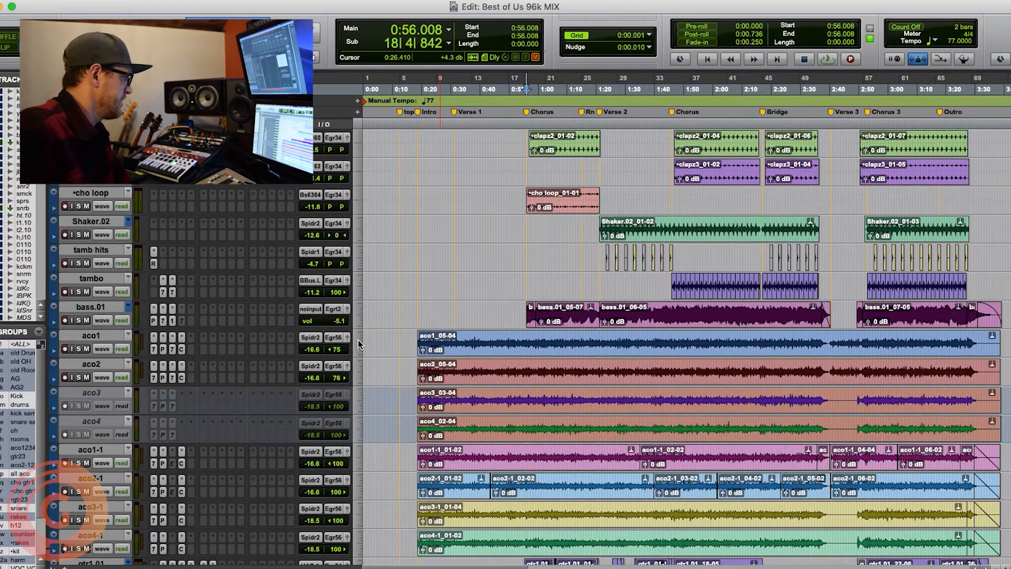
scroll(360, 352, "down", 1)
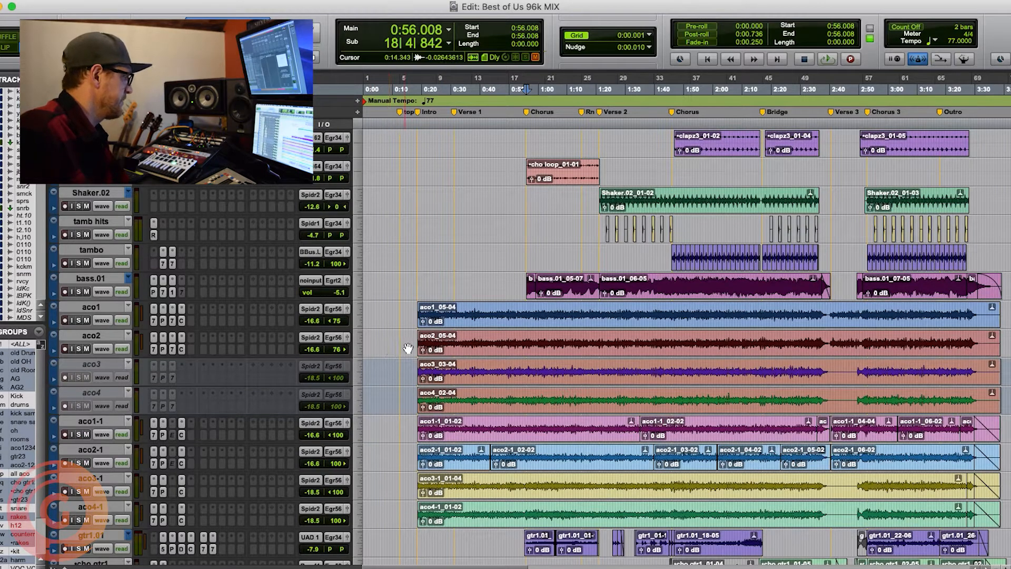
scroll(544, 358, "down", 20)
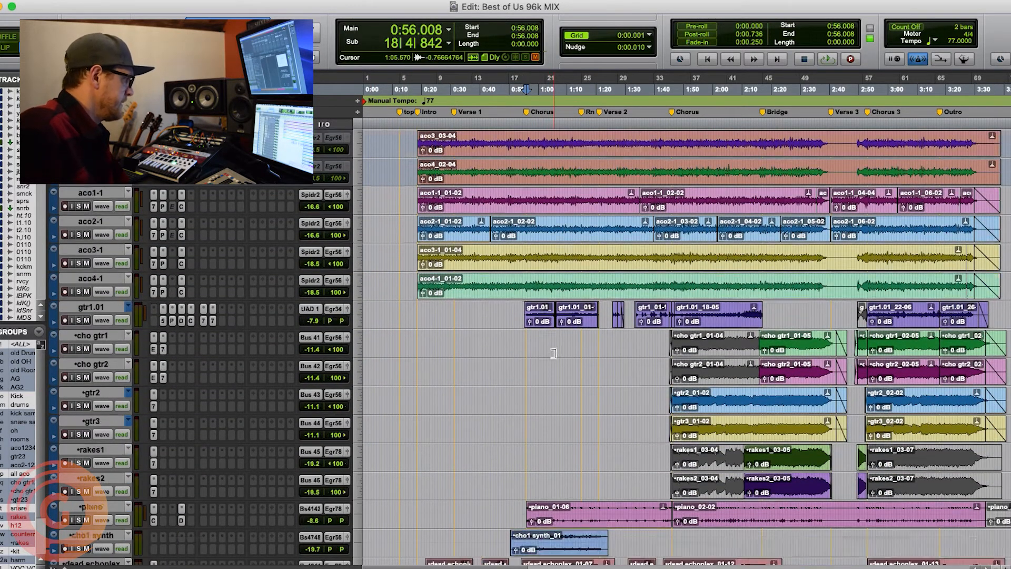
scroll(557, 353, "down", 12)
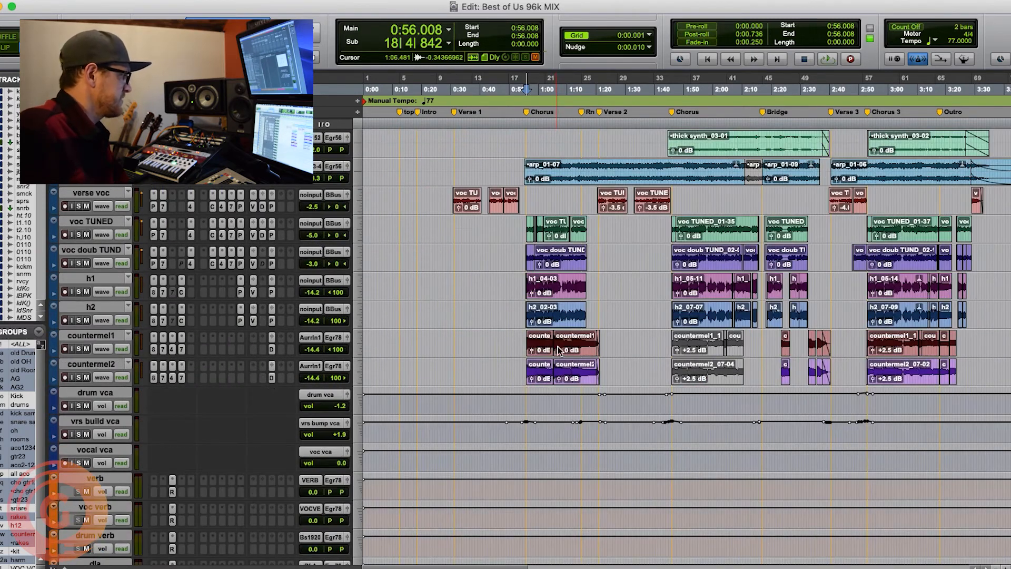
scroll(566, 347, "down", 6)
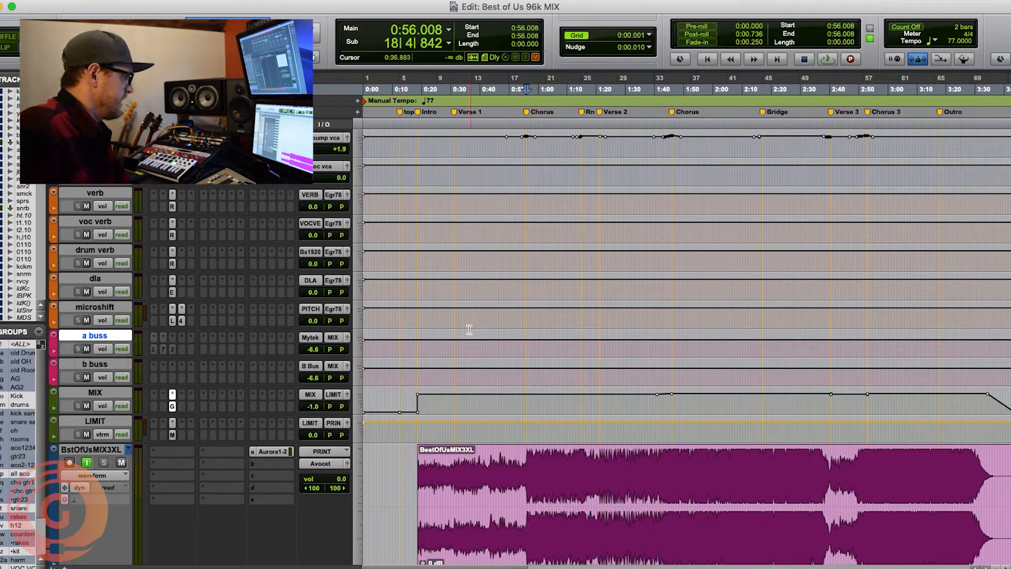
Step: Mute the b buss and audition the a buss on its own from 2:52.123, just before Chorus 3
left_click(868, 138)
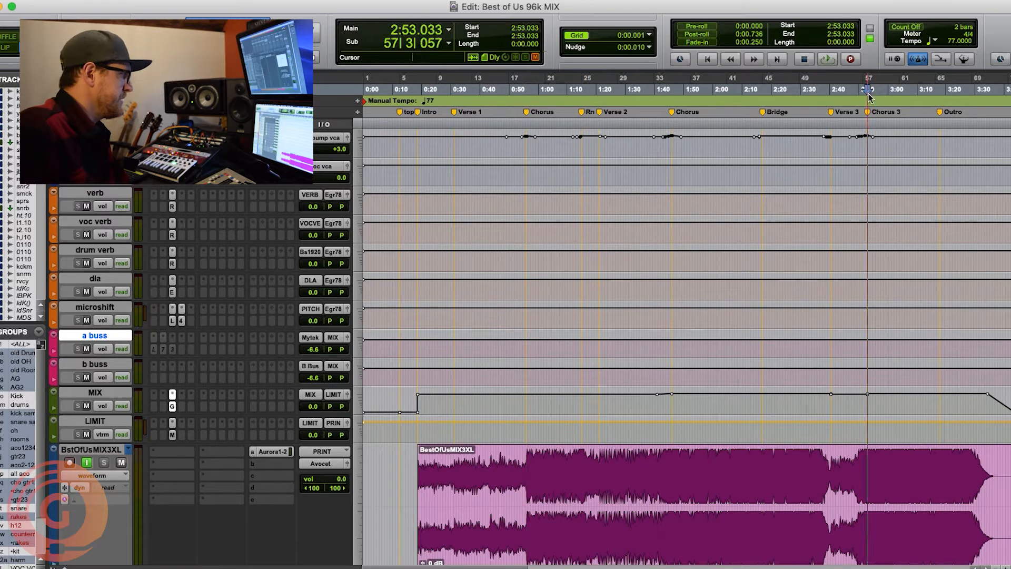
left_click(86, 377)
left_click(862, 484)
left_click(867, 483)
left_click(867, 483)
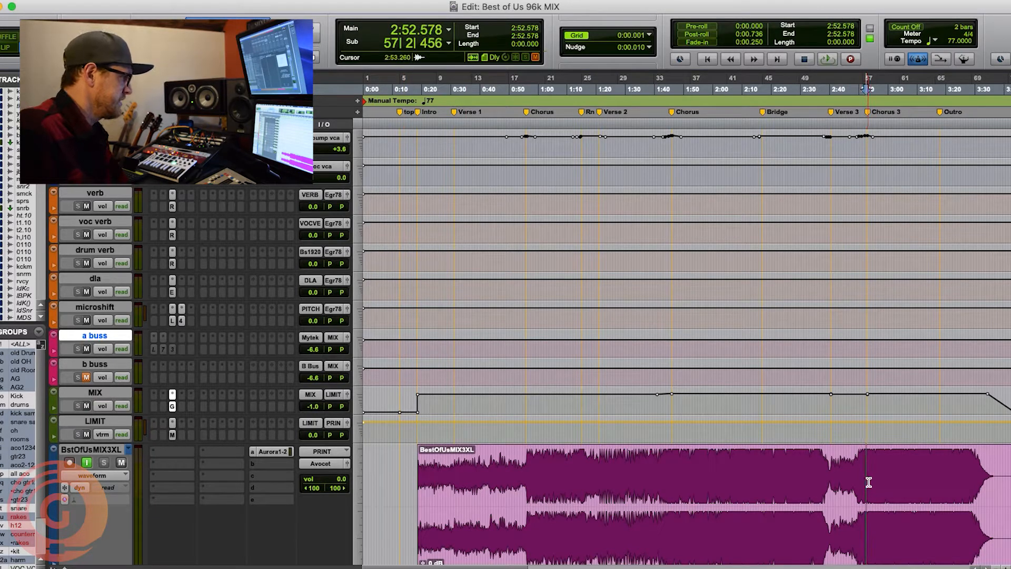
left_click(866, 484)
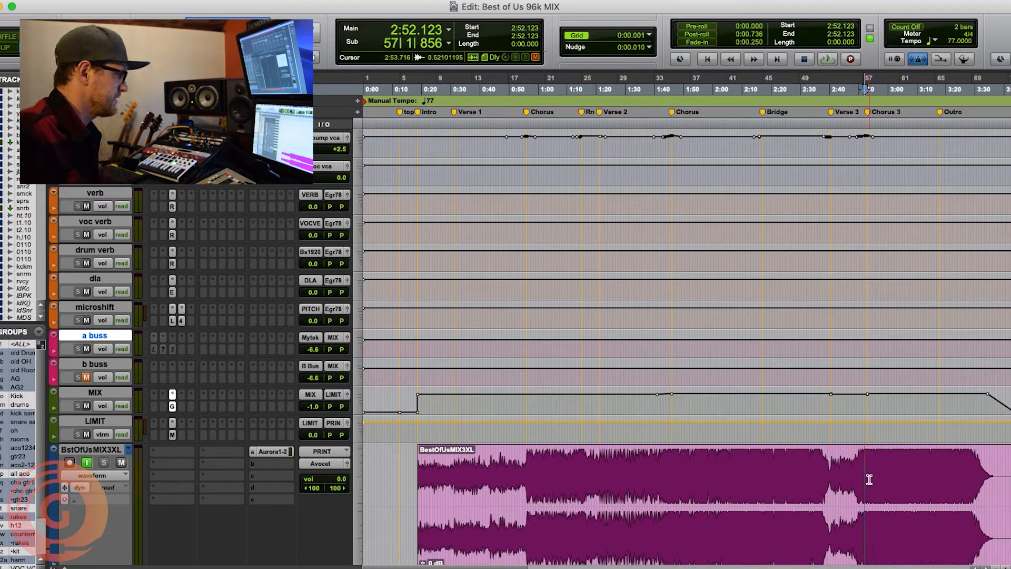
key("space")
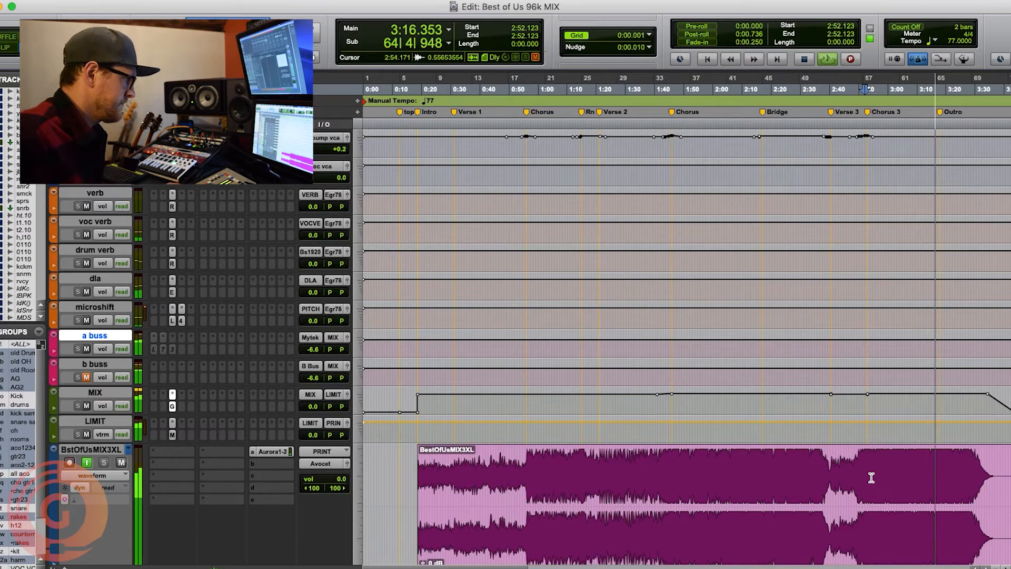
key("space")
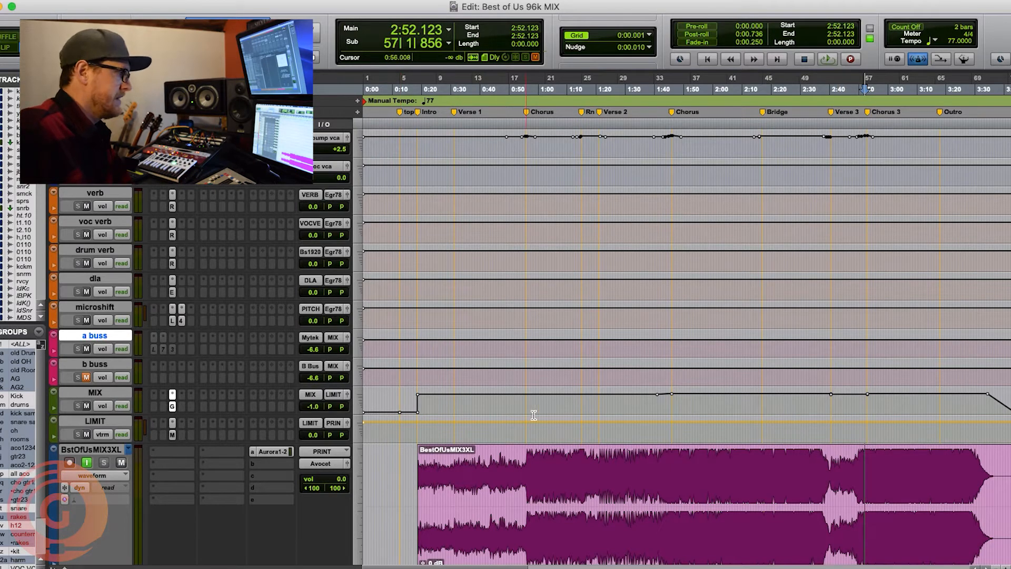
Step: Play the same passage with both busses active, and mute the a buss during playback to audition the b buss alone
scroll(277, 357, "up", 12)
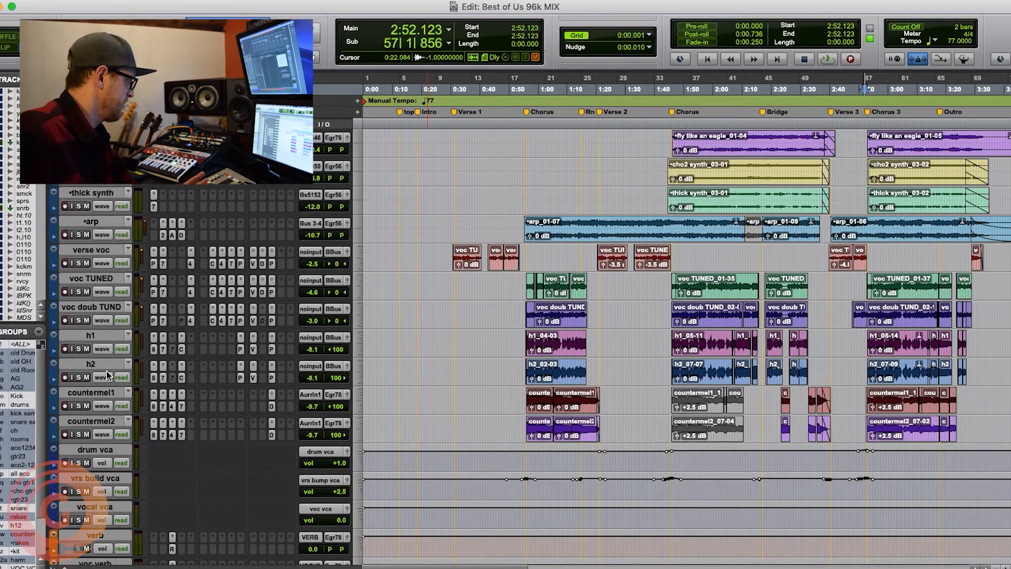
scroll(470, 367, "down", 15)
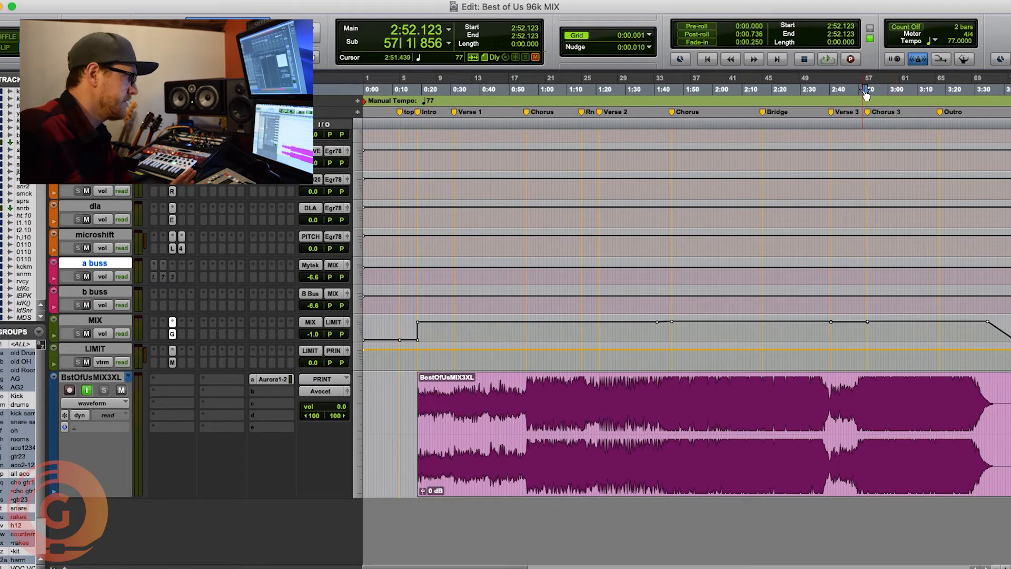
key("space")
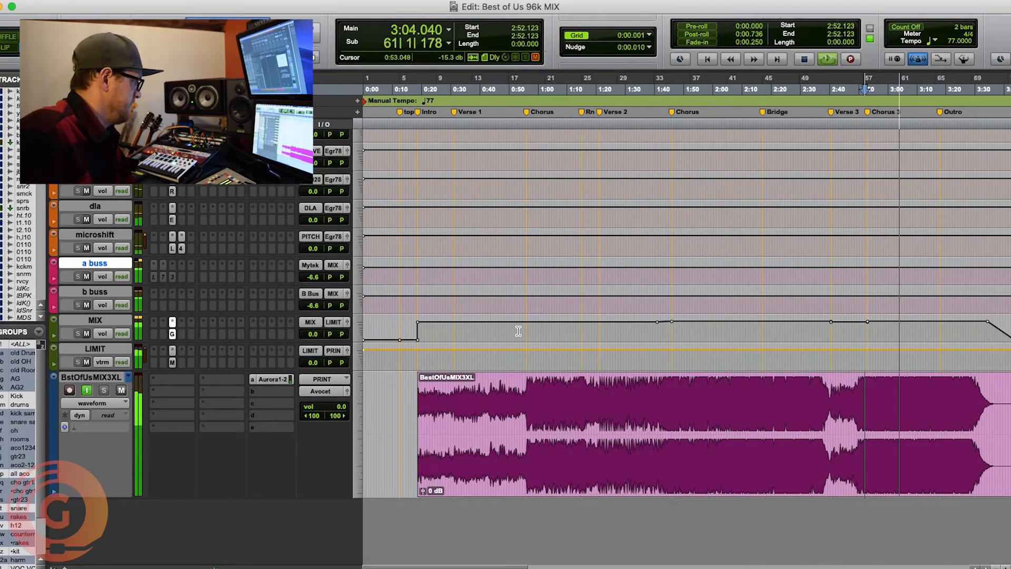
scroll(115, 195, "up", 8)
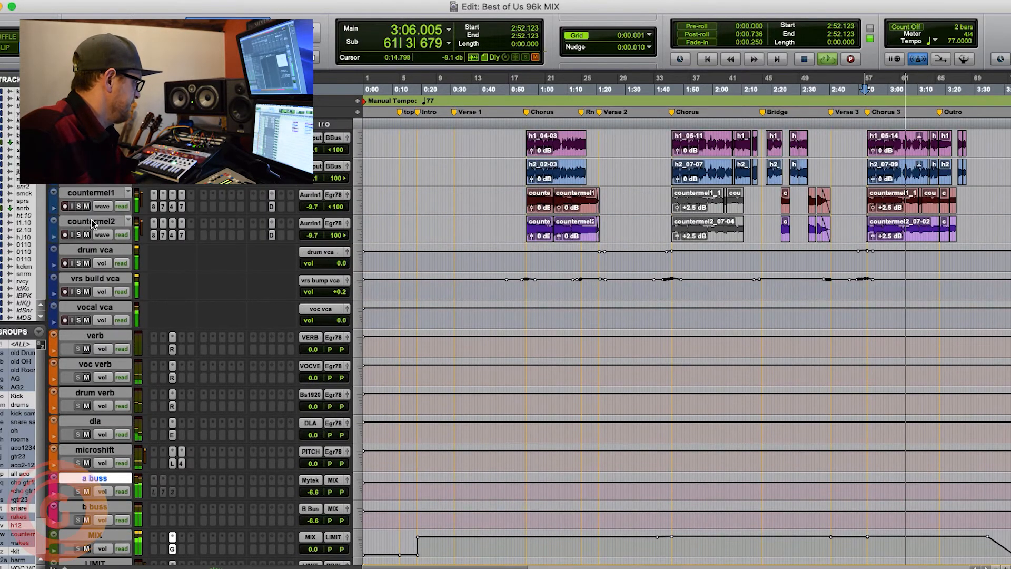
scroll(102, 272, "down", 3)
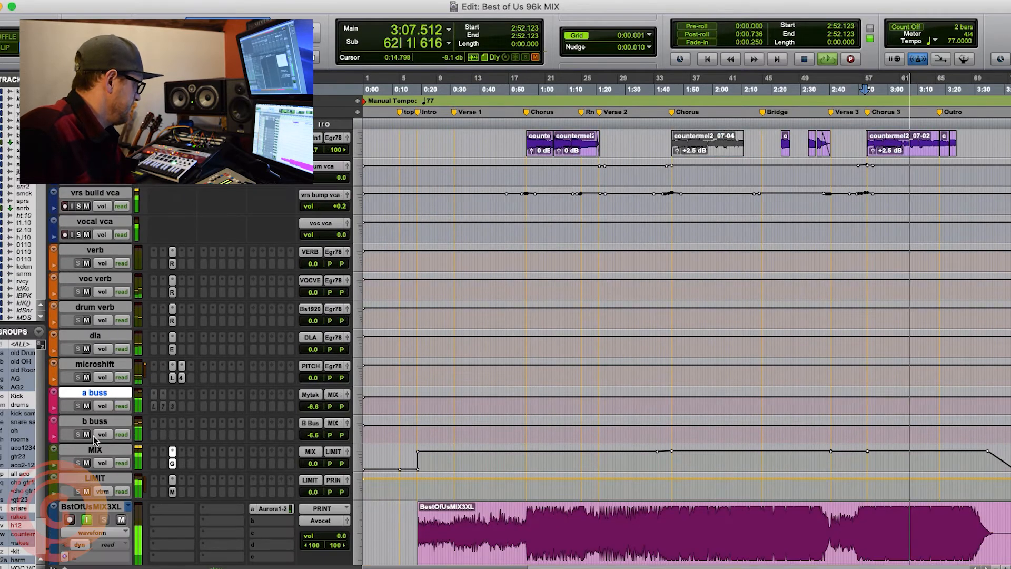
left_click(87, 405)
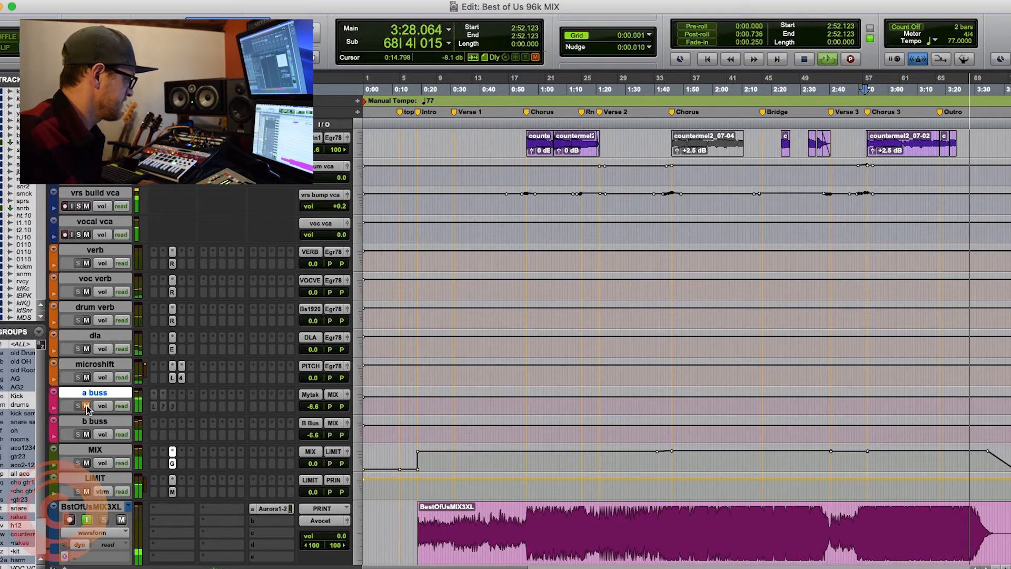
key("space")
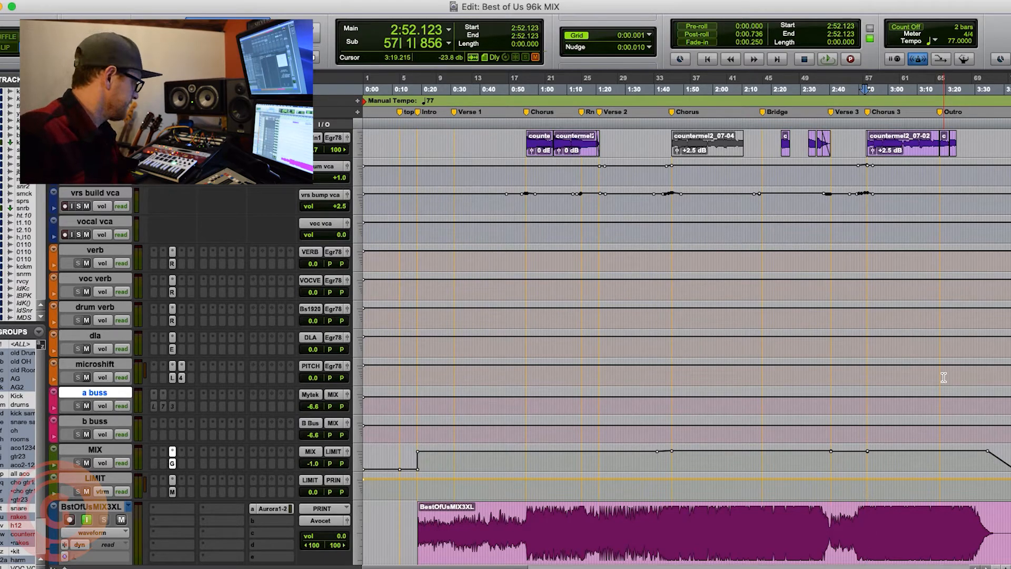
Step: Add the b buss to the a buss selection and bring The Glue compressor window of the MIX track fully into view
left_click(113, 422, "shift")
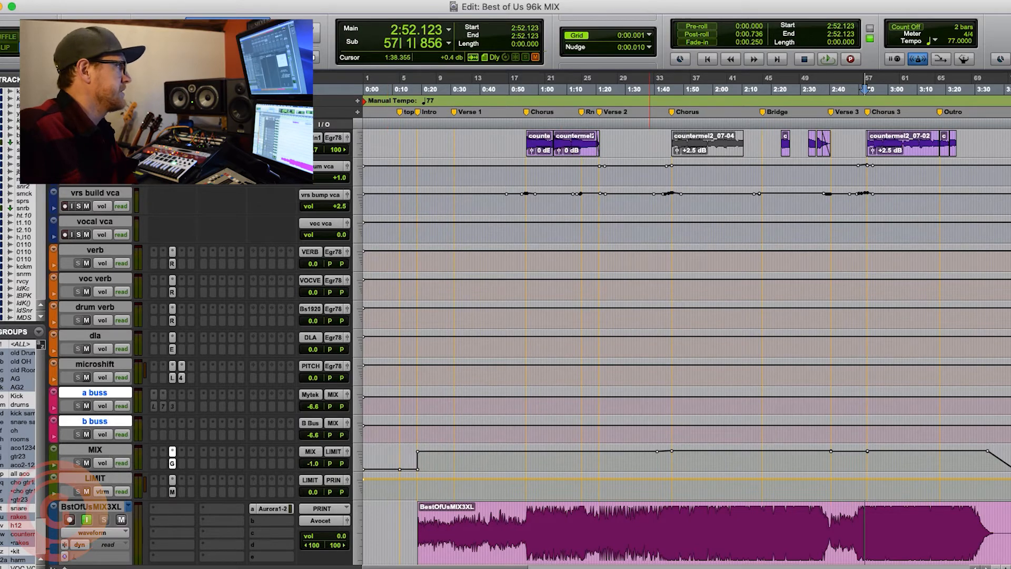
left_click_drag(684, 0, 768, 57)
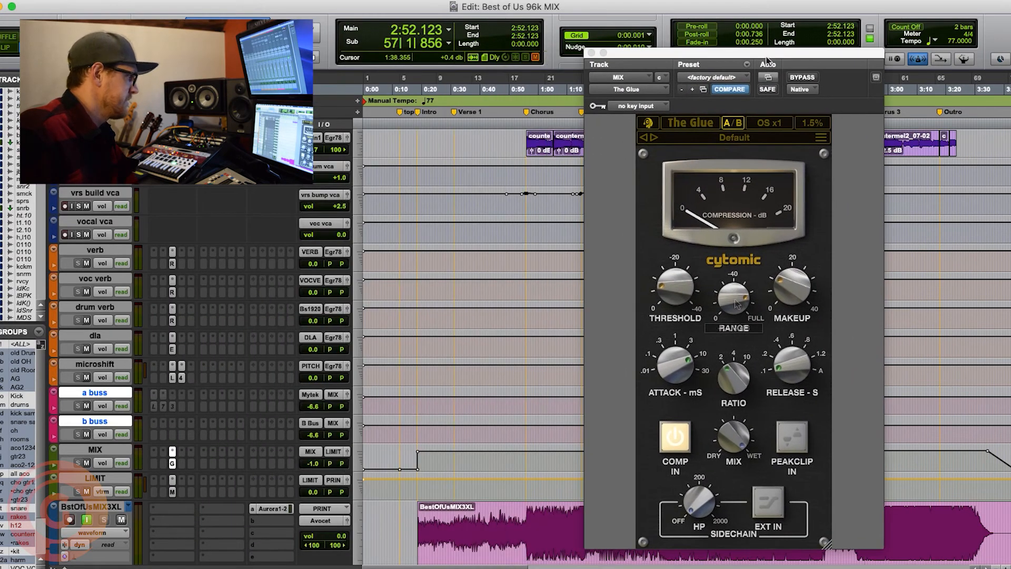